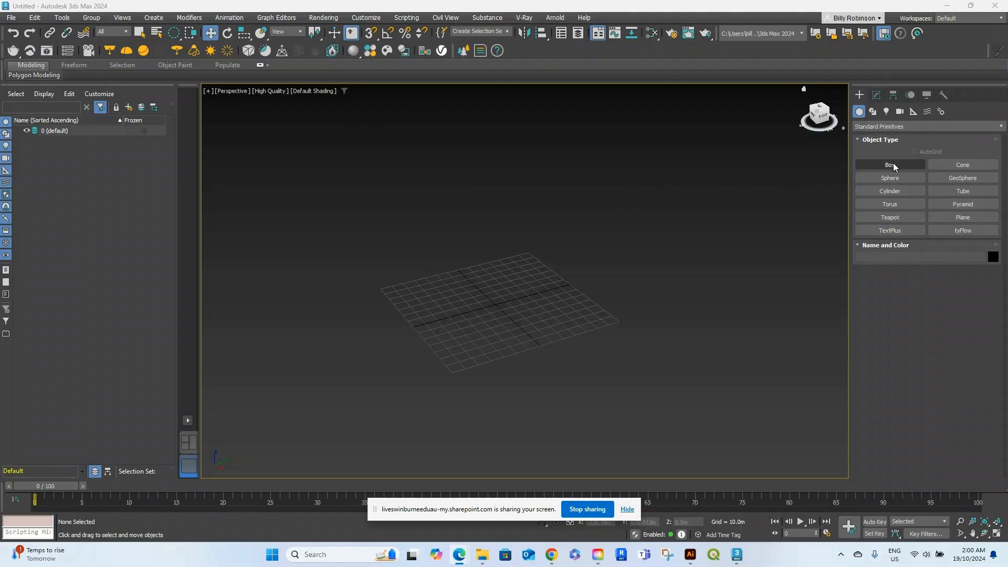
Step: Create a floor plane about 299 m long and 279 m wide, extending around the grid
left_click(972, 218)
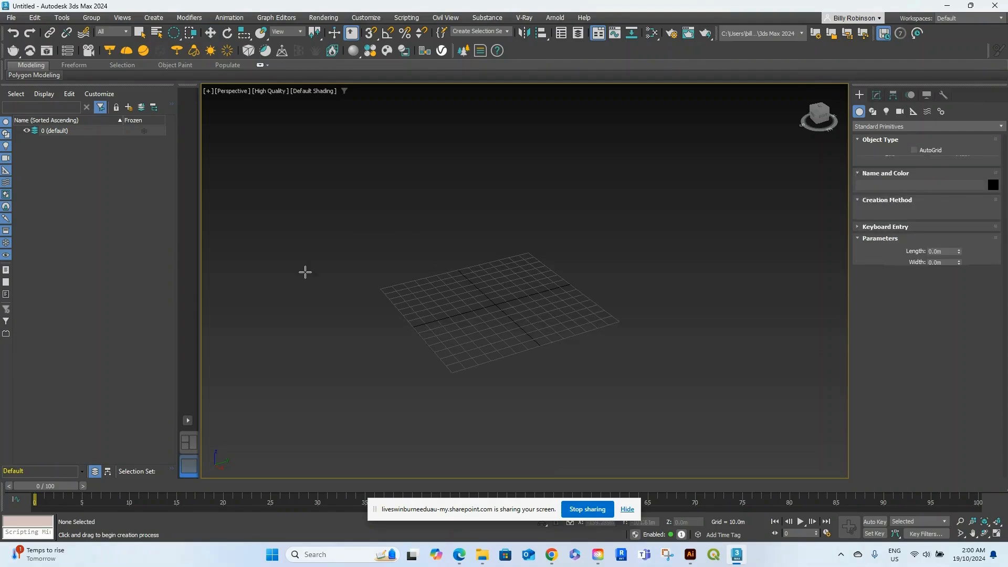
left_click_drag(318, 279, 826, 339)
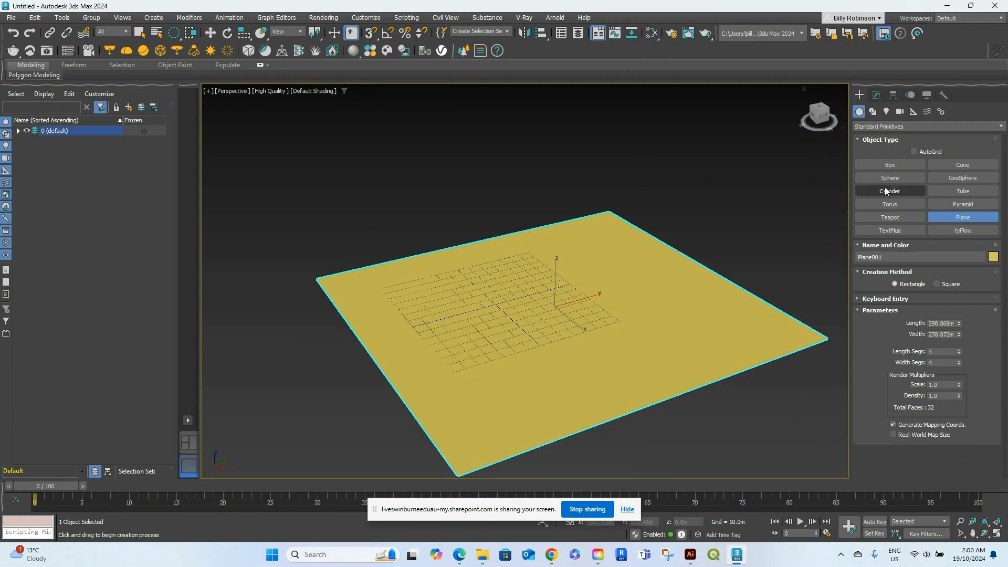
left_click(890, 164)
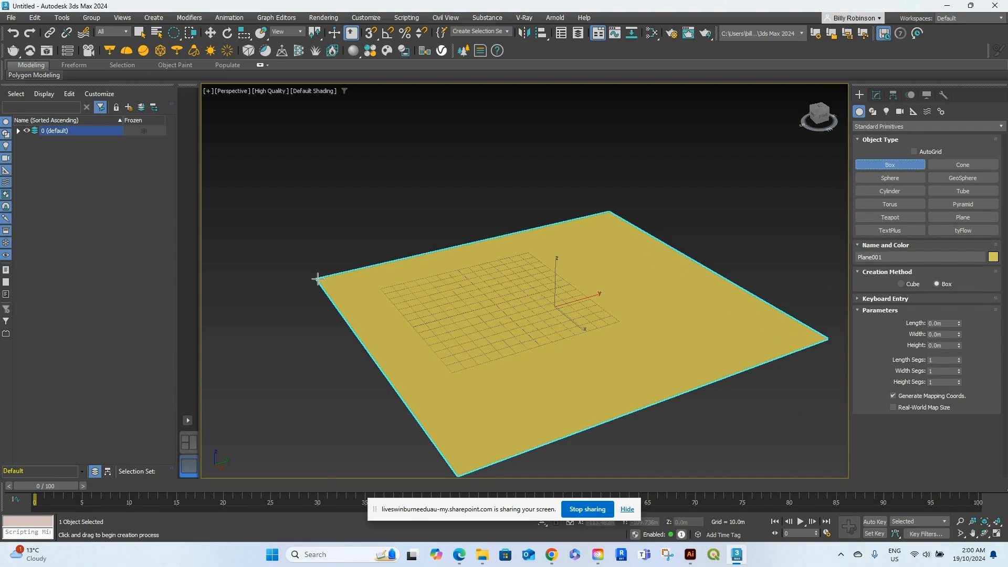
left_click_drag(315, 278, 589, 201)
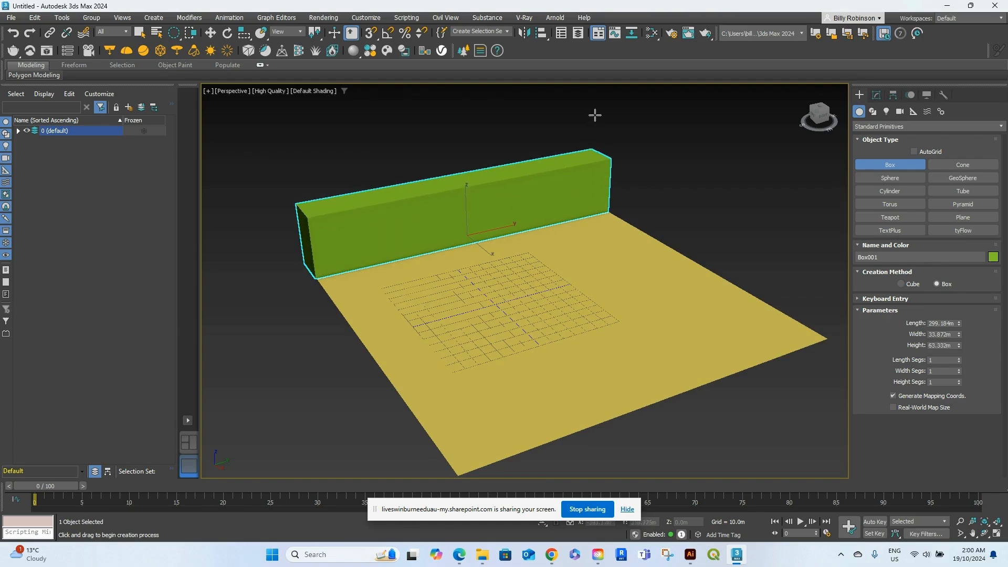
left_click(599, 87)
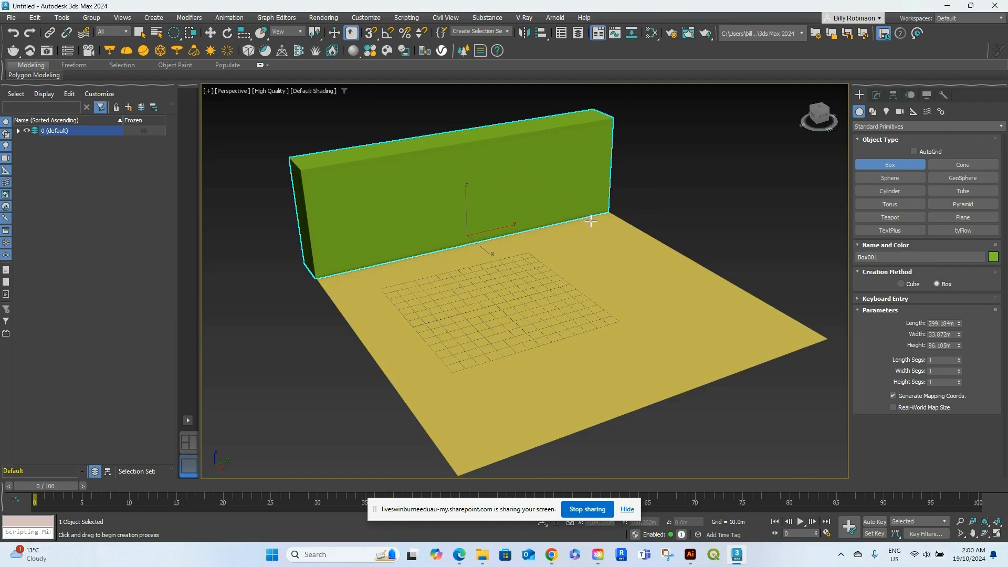
middle_click_drag(591, 220, 584, 262)
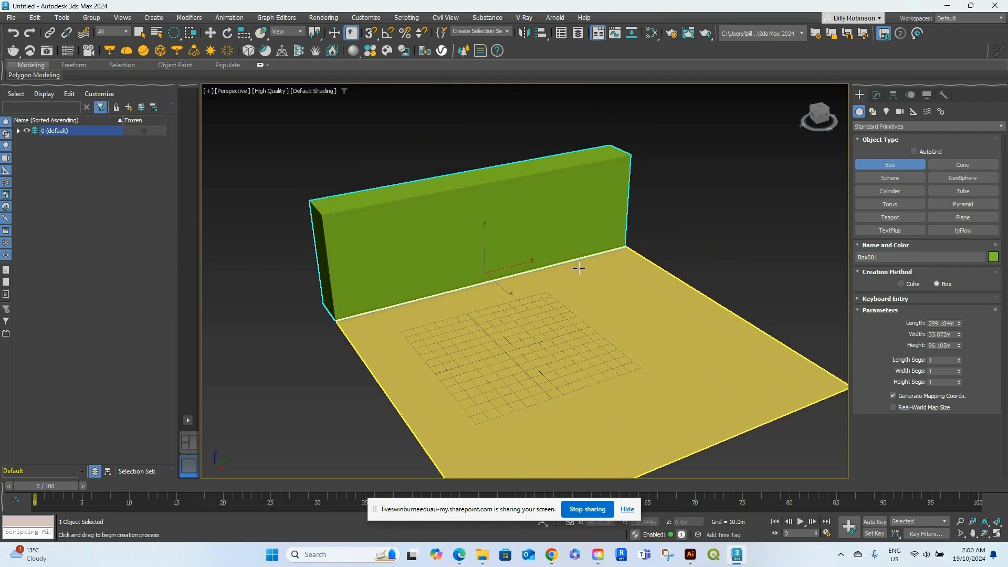
key("w")
key("Delete")
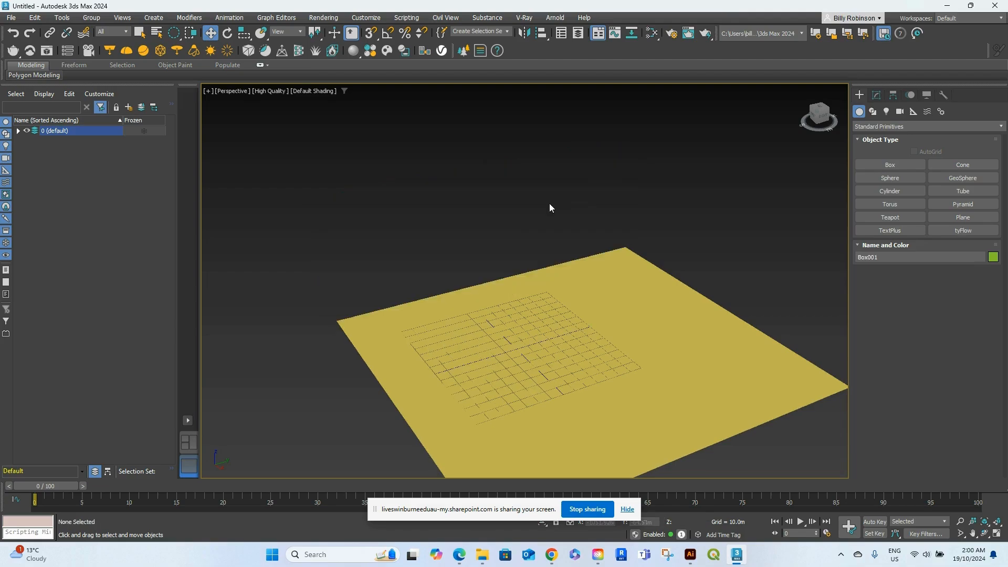
Step: Create a thin box wall along the plane's back edge, about 296 m long, 14 m wide and 191 m high
left_click(915, 168)
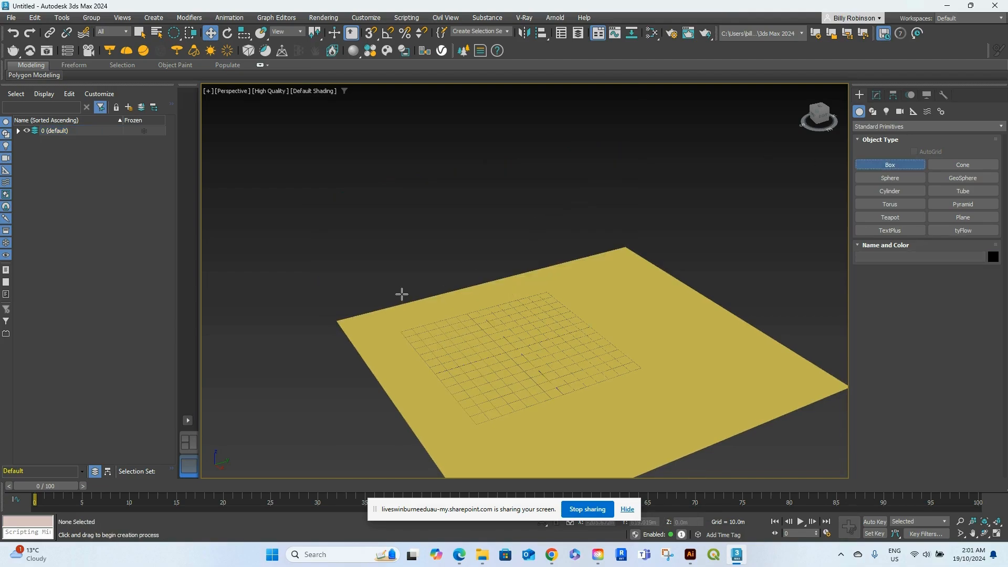
scroll(403, 297, "down", 3)
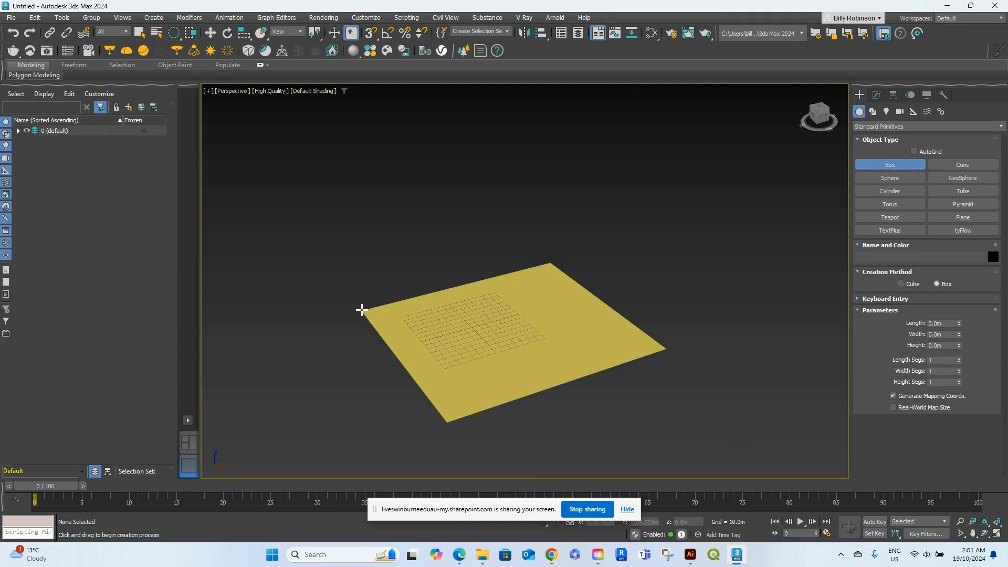
left_click_drag(363, 311, 542, 261)
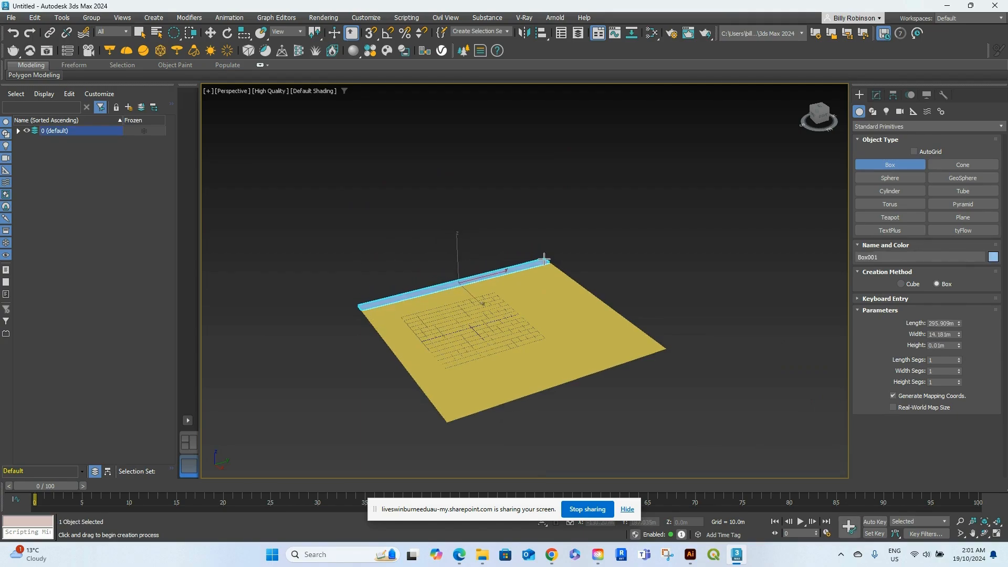
left_click(558, 147)
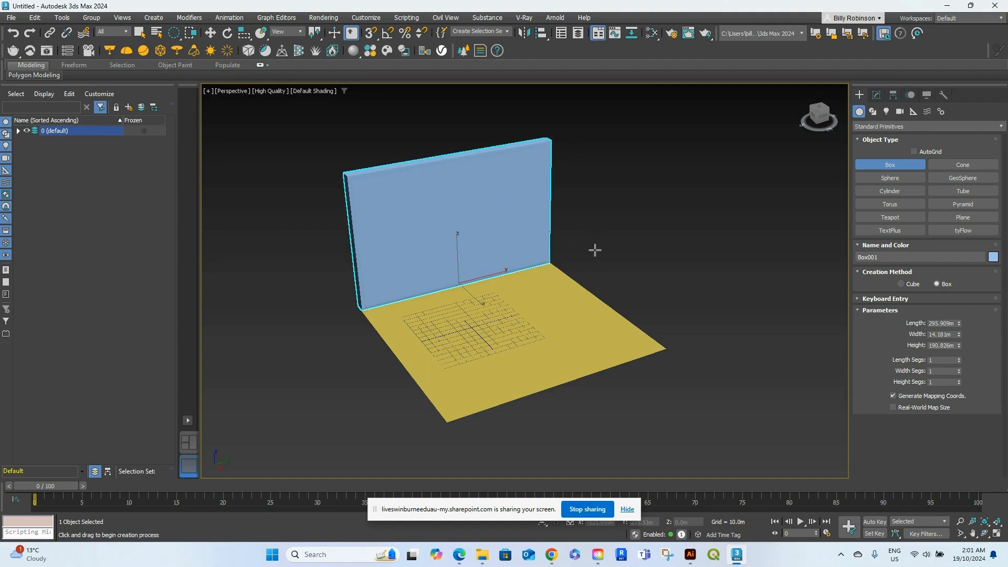
Step: Create a second box wall along the adjacent plane edge, about 12 m long, 296 m wide and 192 m high, meeting the first wall
middle_click_drag(594, 250, 486, 350, "alt")
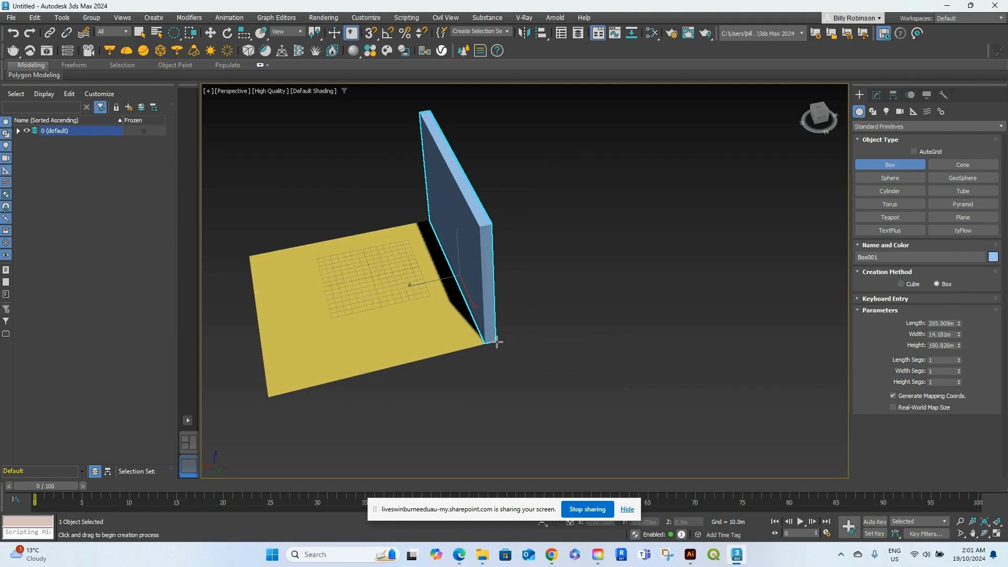
left_click_drag(497, 342, 270, 405)
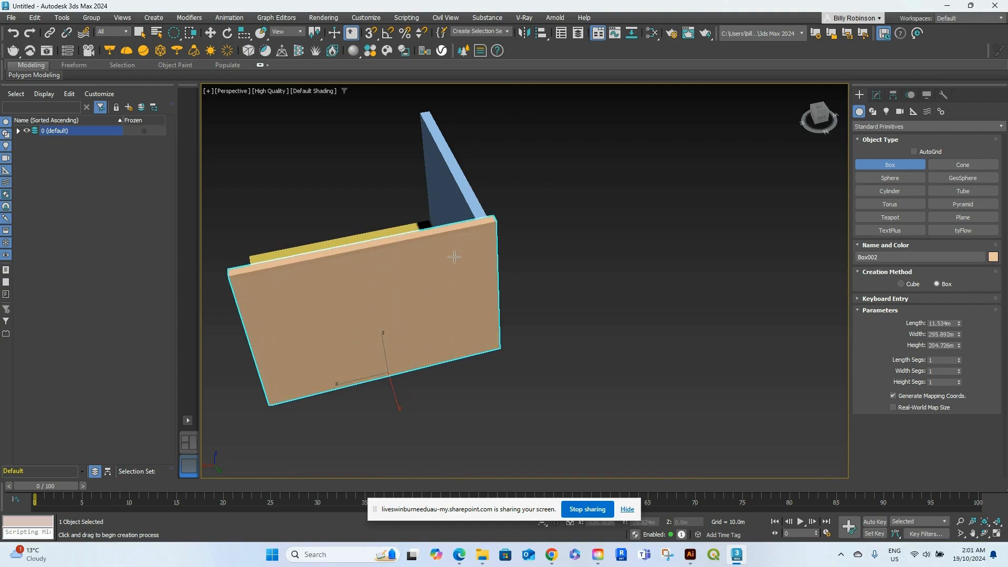
left_click(453, 260)
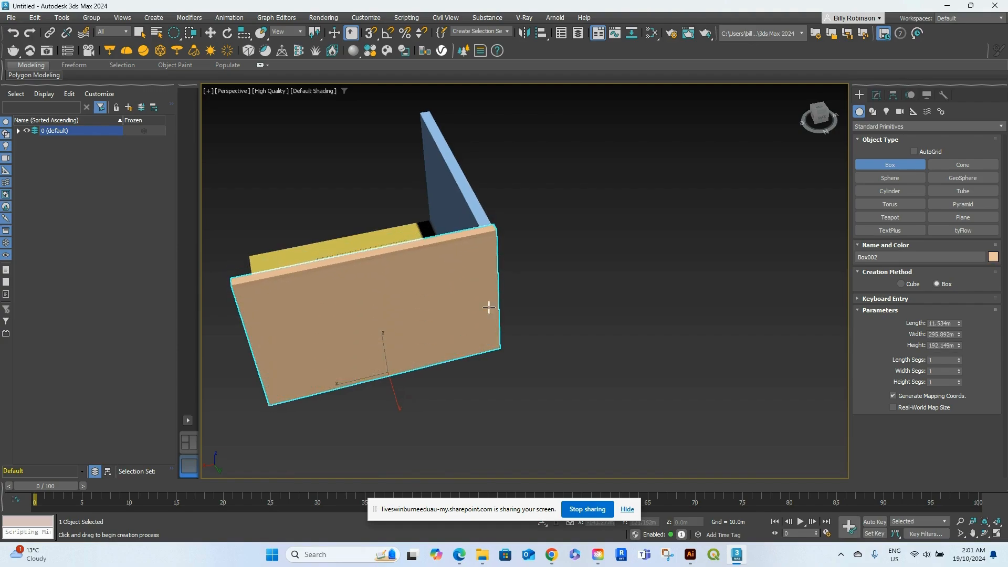
middle_click_drag(489, 307, 511, 318, "alt")
scroll(511, 319, "down", 8)
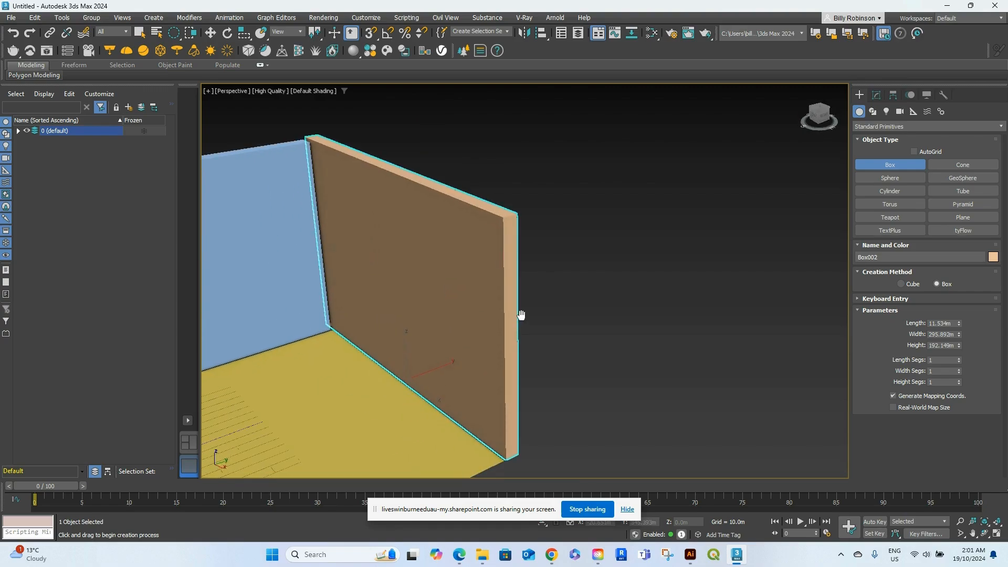
scroll(529, 303, "up", 4)
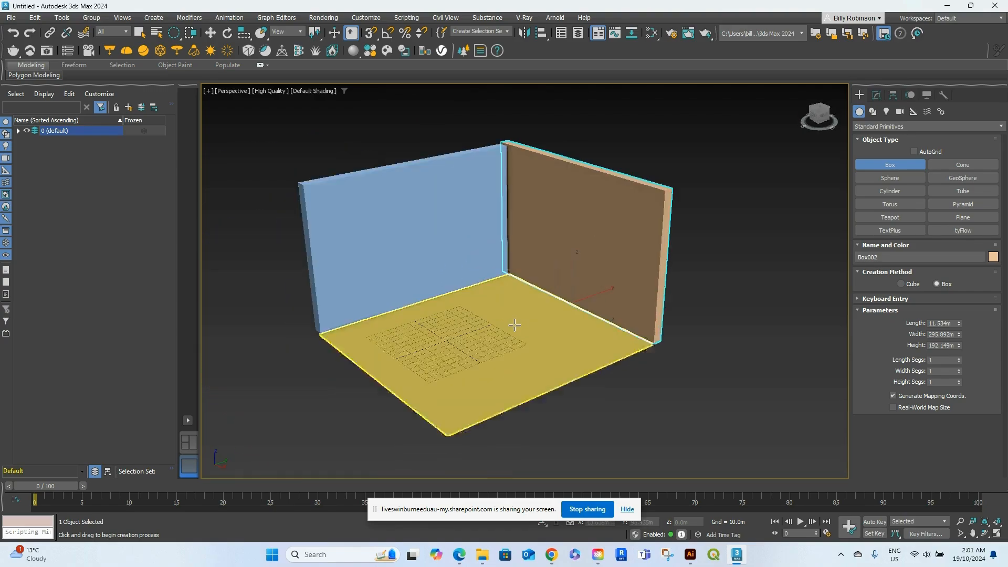
key("w")
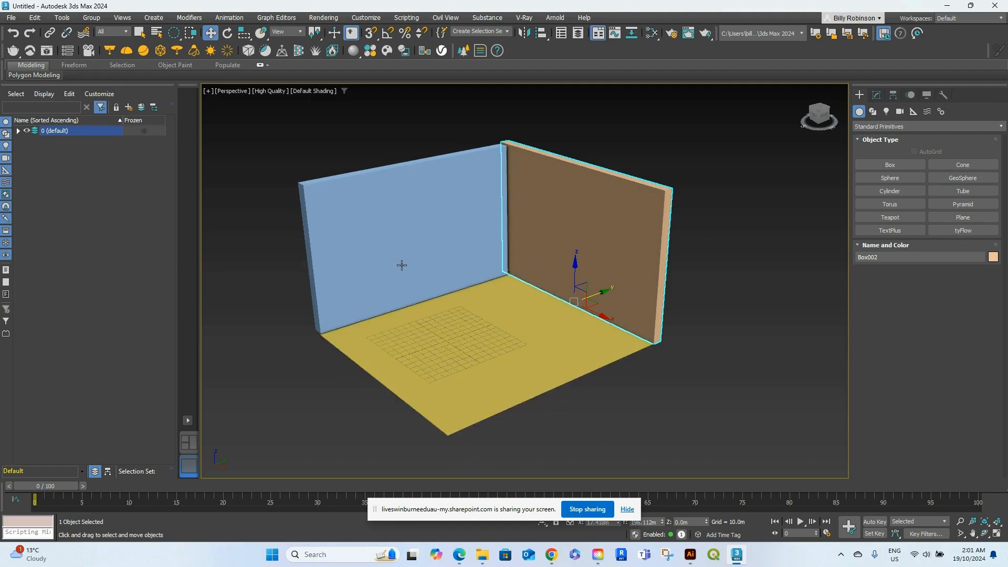
Step: Create a teapot with a radius of about 43 m on the floor, rotate it about its vertical axis and shift it toward the corner
left_click(911, 219)
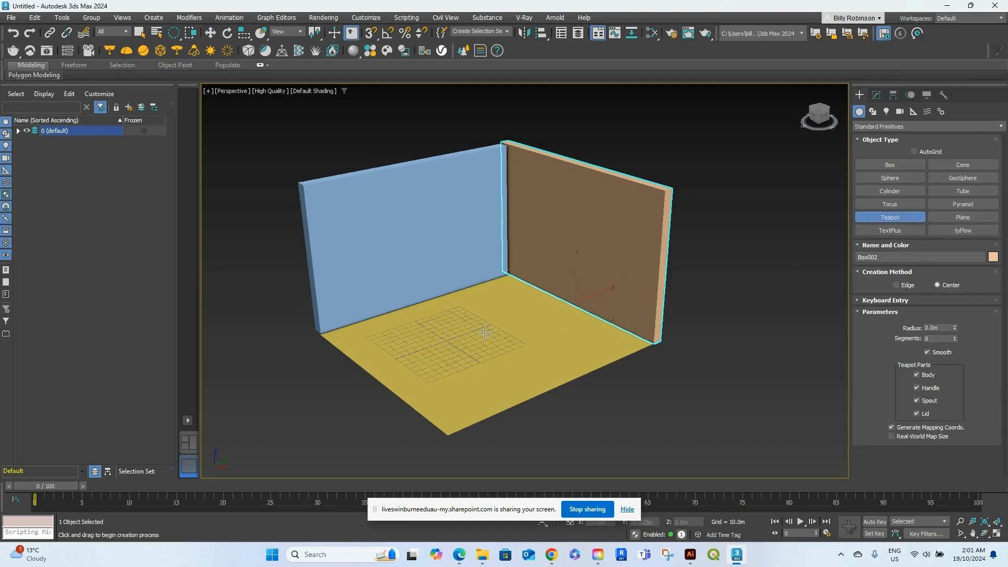
left_click_drag(476, 336, 512, 335)
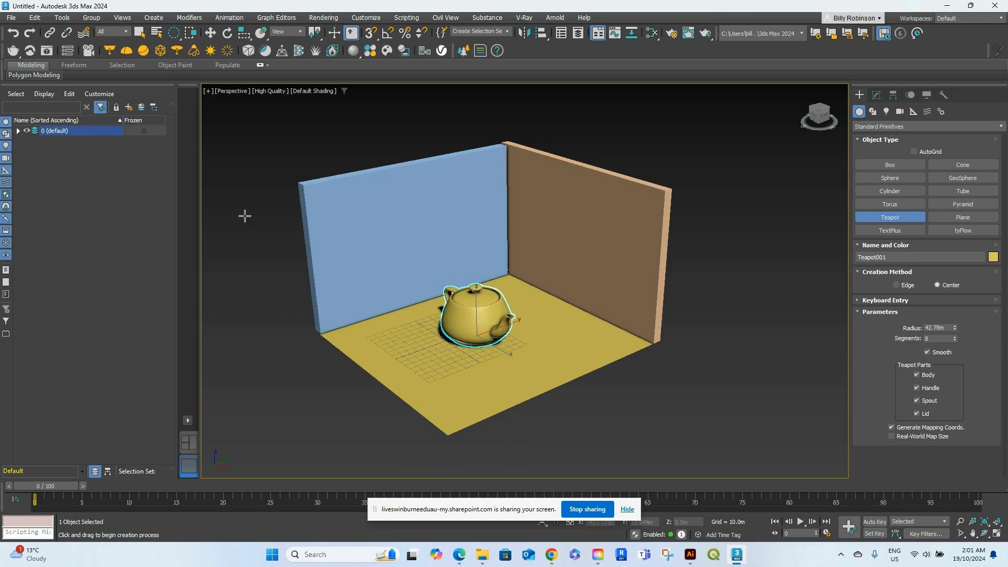
left_click(228, 33)
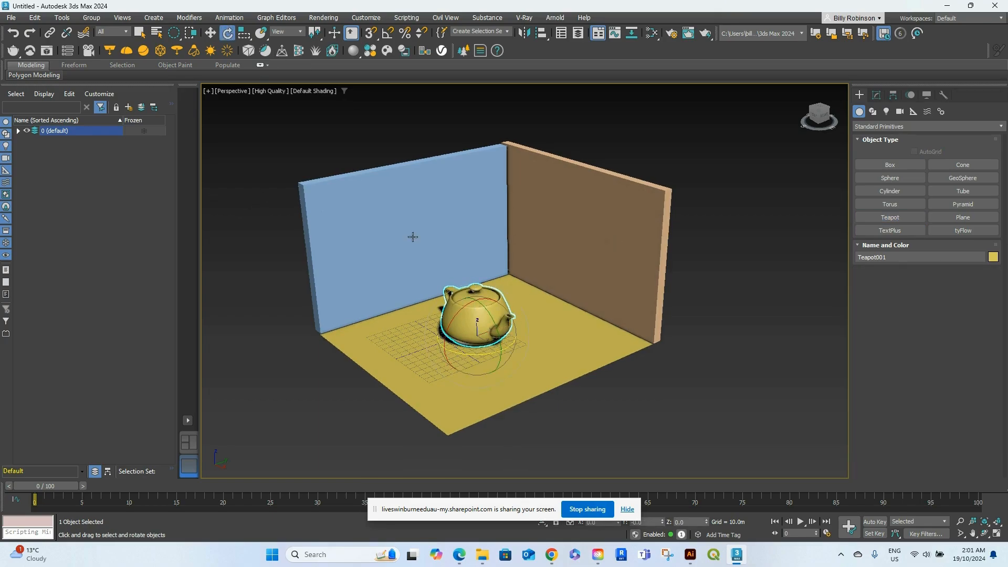
left_click_drag(493, 353, 526, 321)
key("w")
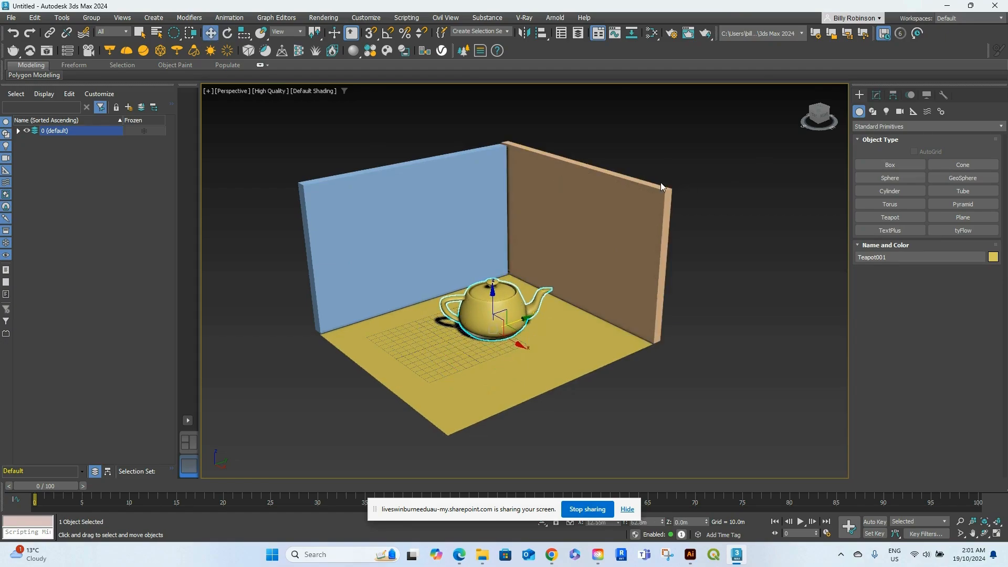
Step: Create a targeted Arnold light above the teapot in the Front view, aimed diagonally down to the floor beside it, and raise the light slightly
left_click(887, 112)
left_click(867, 127)
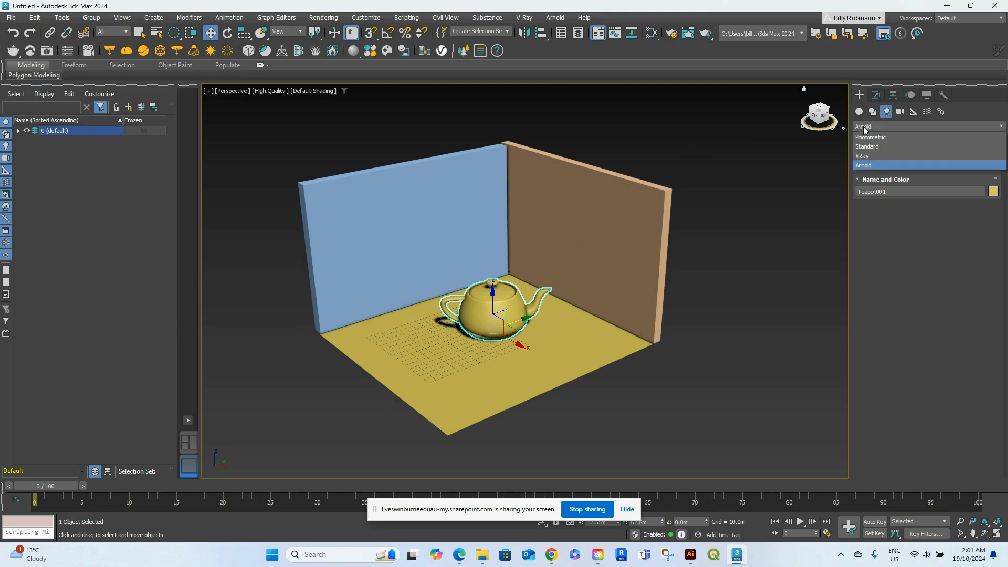
left_click(867, 166)
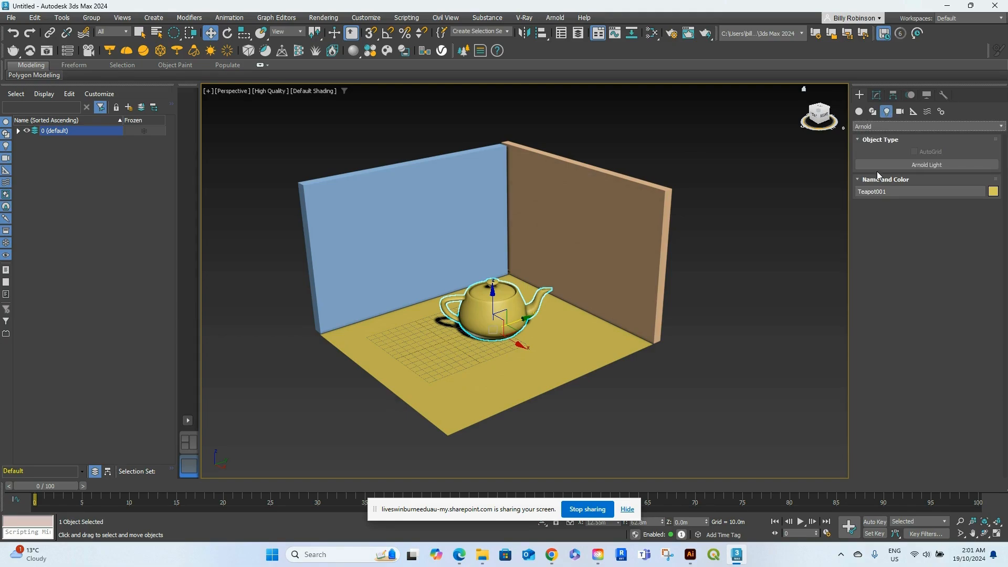
left_click(920, 169)
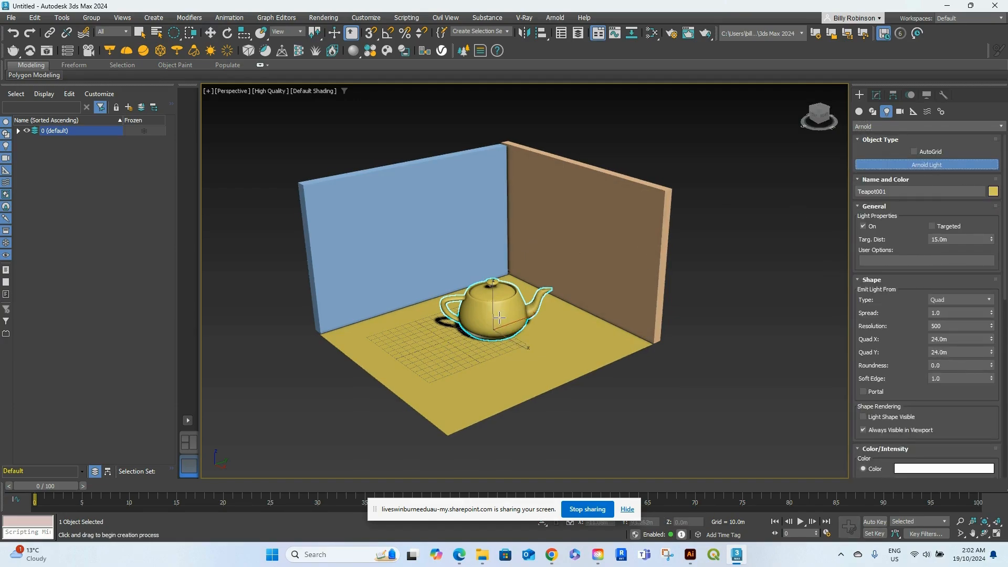
middle_click_drag(536, 353, 594, 339, "alt")
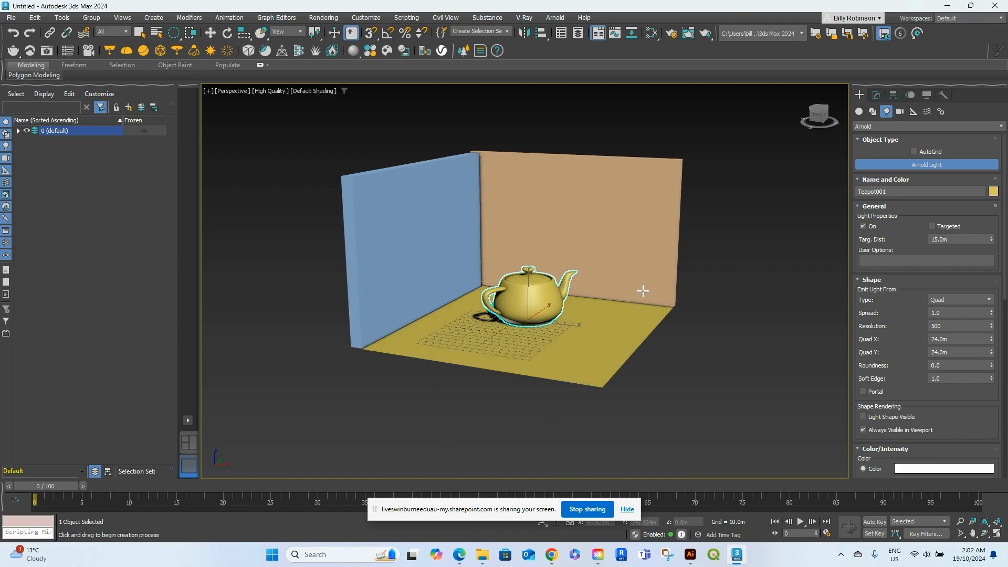
key("f")
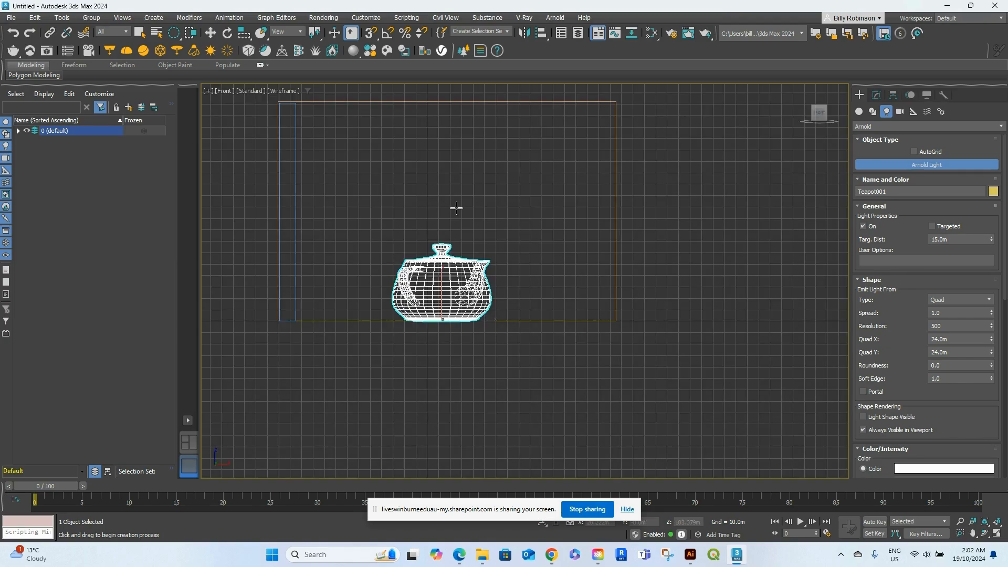
left_click_drag(457, 209, 546, 308)
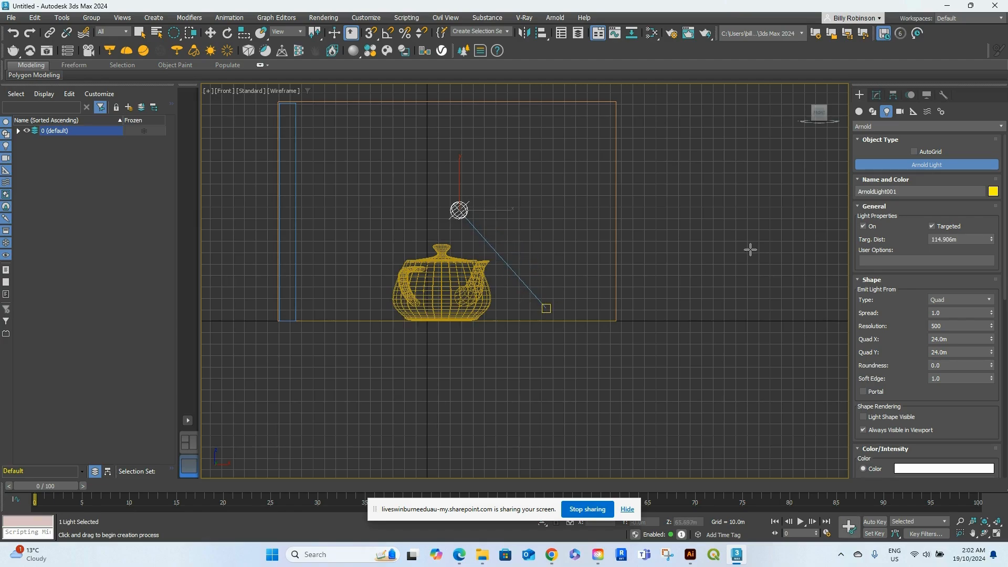
left_click(212, 36)
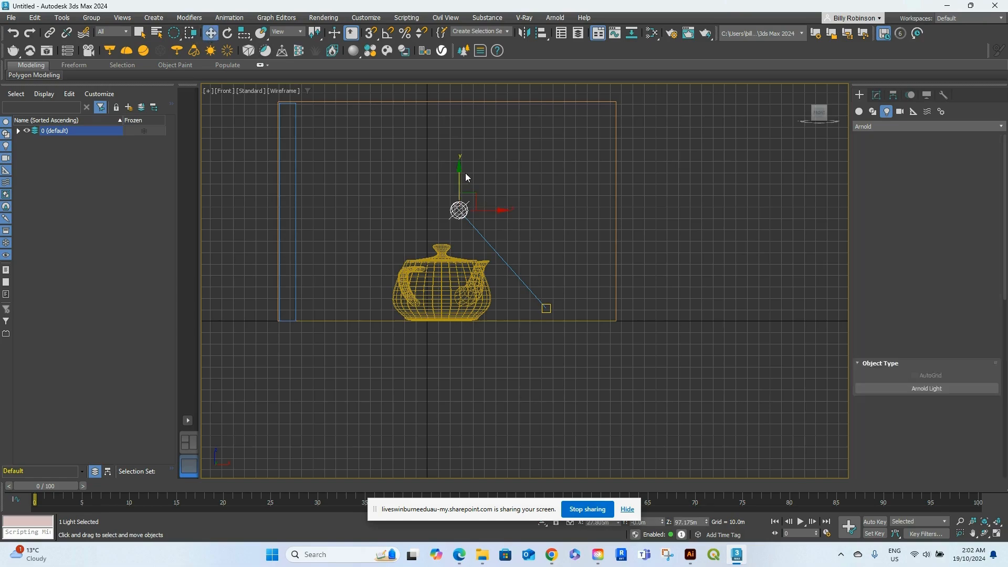
left_click_drag(462, 171, 464, 156)
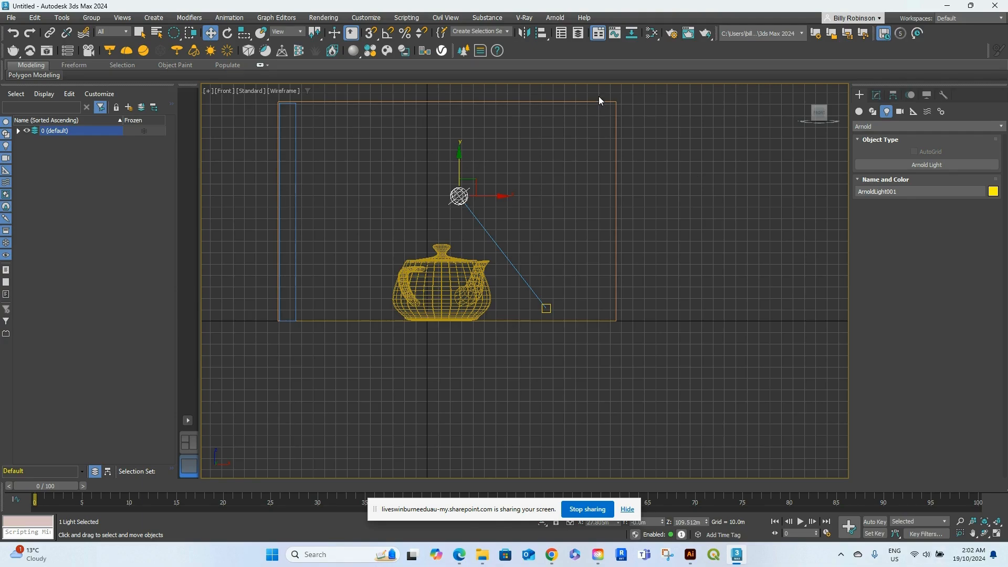
Step: Try the Spot and Disk shape types on the Arnold light and set its type back to Quad
left_click(877, 96)
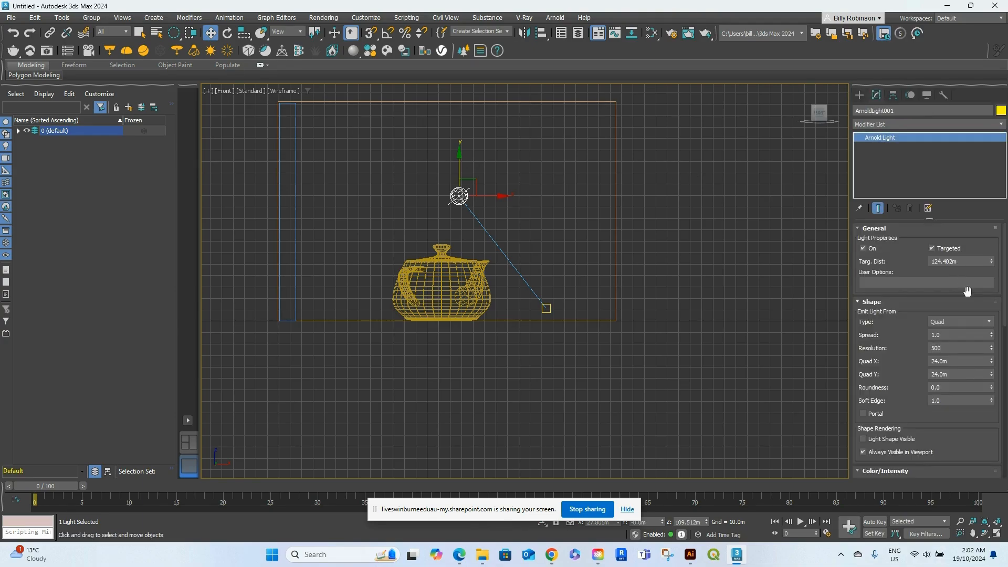
scroll(896, 312, "down", 2)
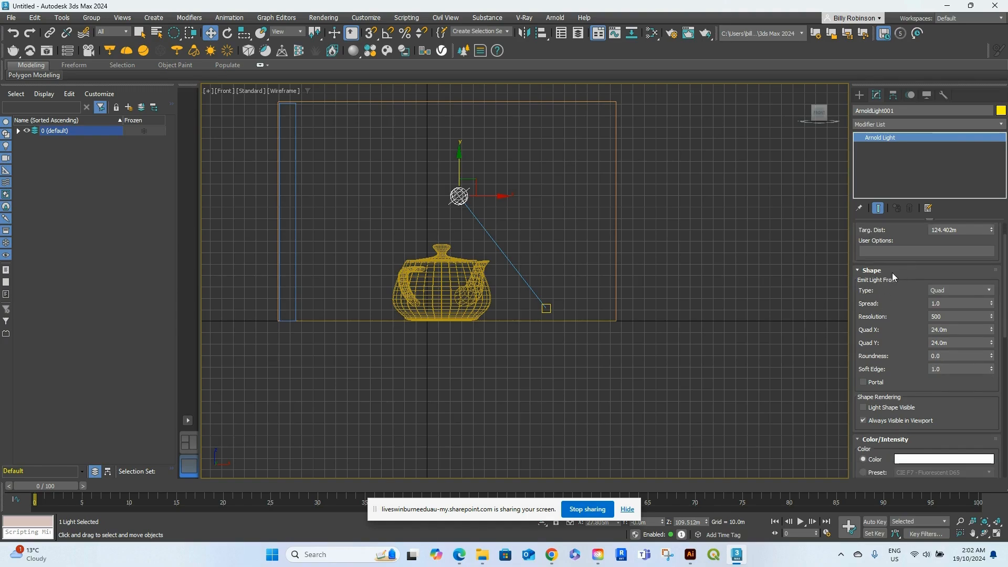
left_click(965, 290)
left_click(963, 318)
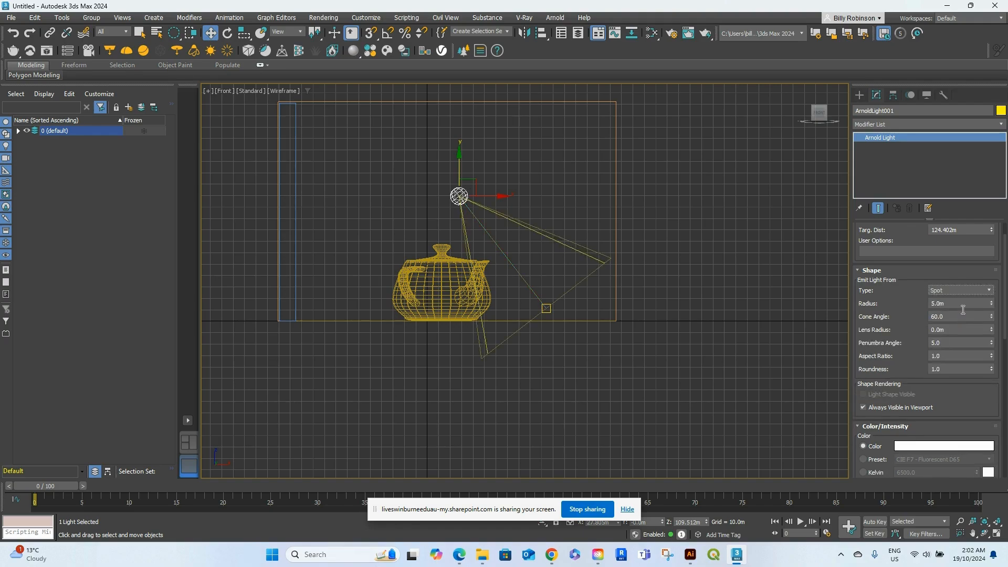
left_click(962, 290)
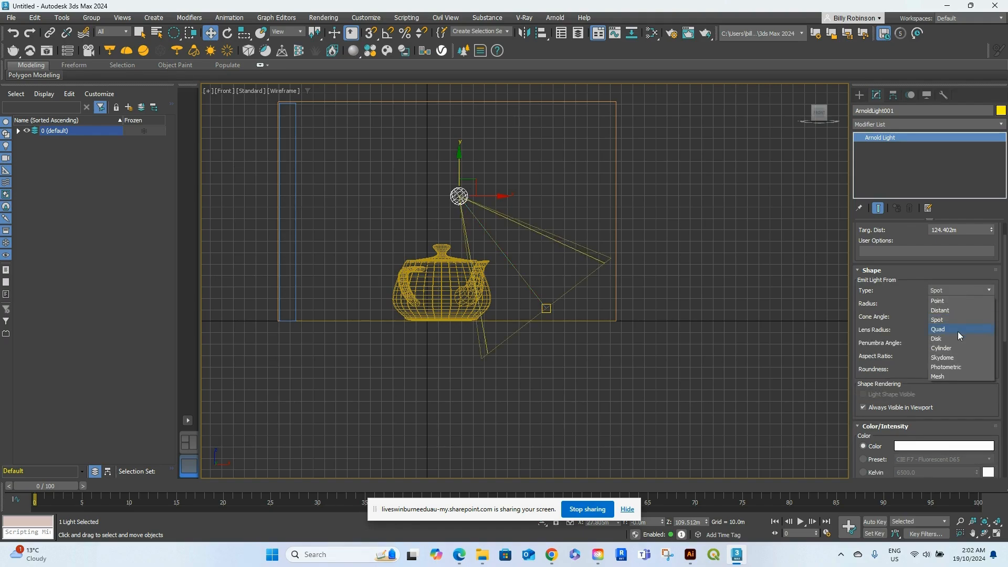
left_click(960, 339)
left_click(968, 309)
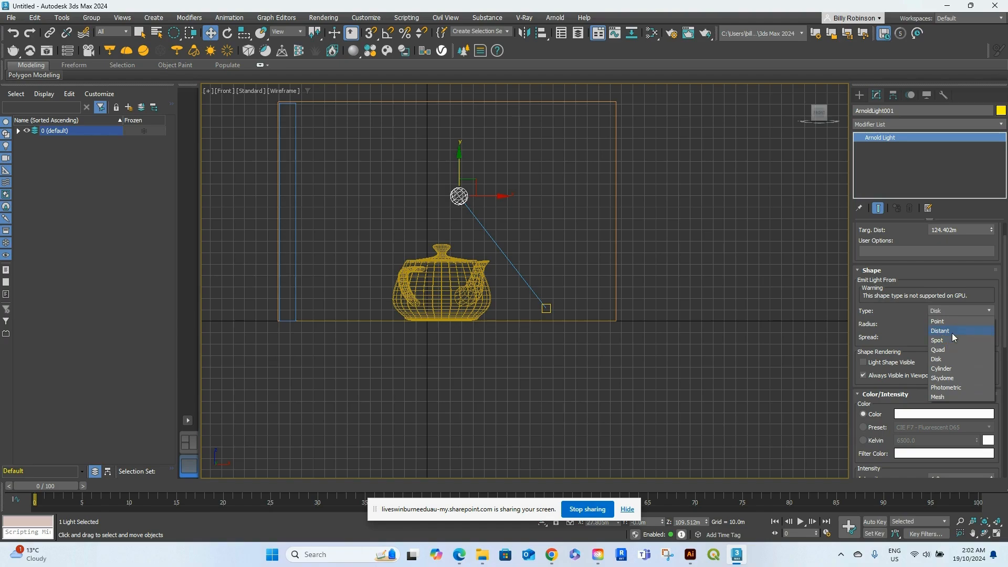
left_click(955, 351)
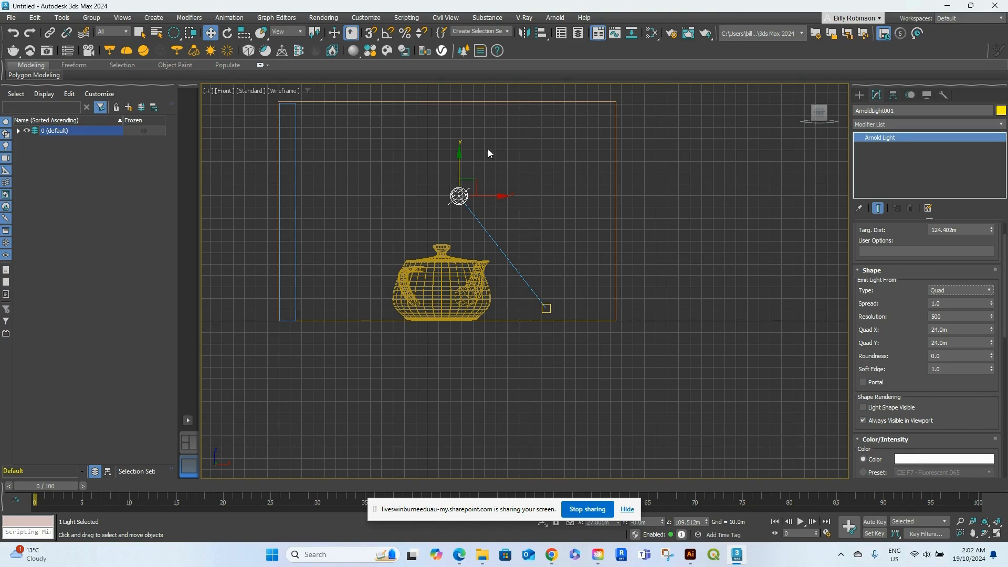
Step: Review the Arnold light's shape, color, intensity, rendering, shadow and contribution settings
scroll(902, 389, "down", 5)
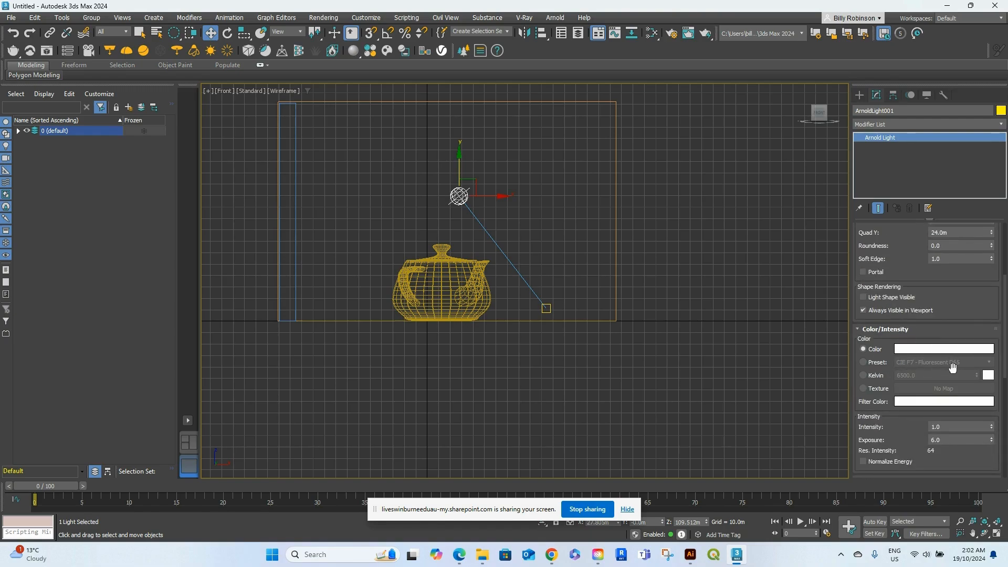
scroll(948, 374, "down", 2)
scroll(949, 375, "down", 10)
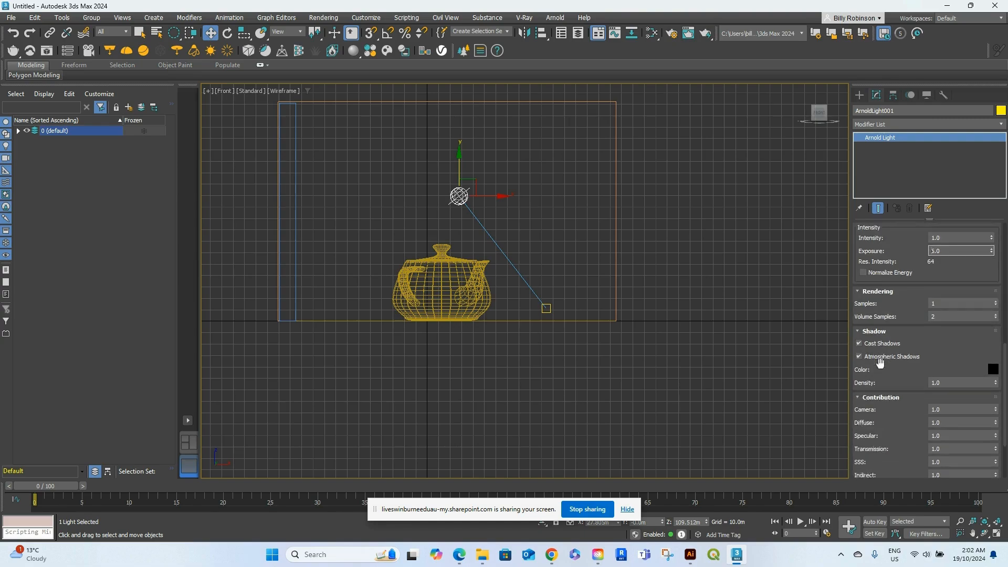
scroll(896, 360, "up", 15)
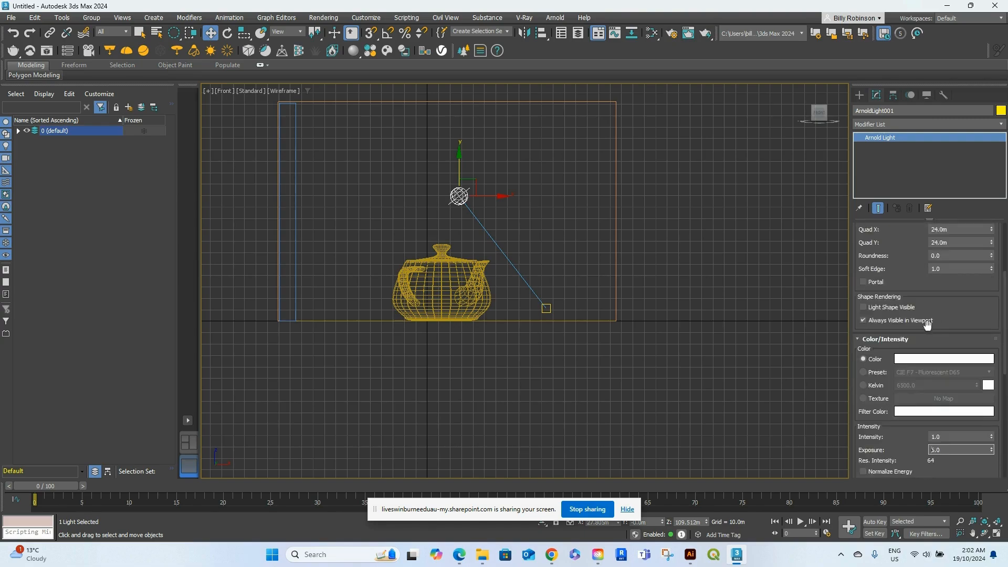
scroll(895, 311, "up", 1)
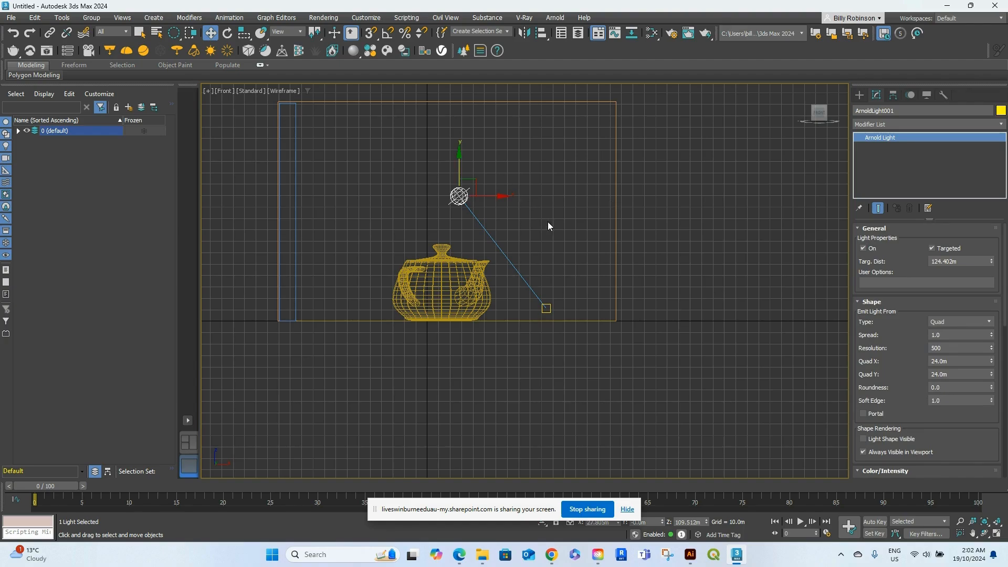
Step: In the Perspective view, move the Arnold light and its target toward the room's open front, placing the light at about X 40 m, Y -94 m
left_click(651, 243)
key("p")
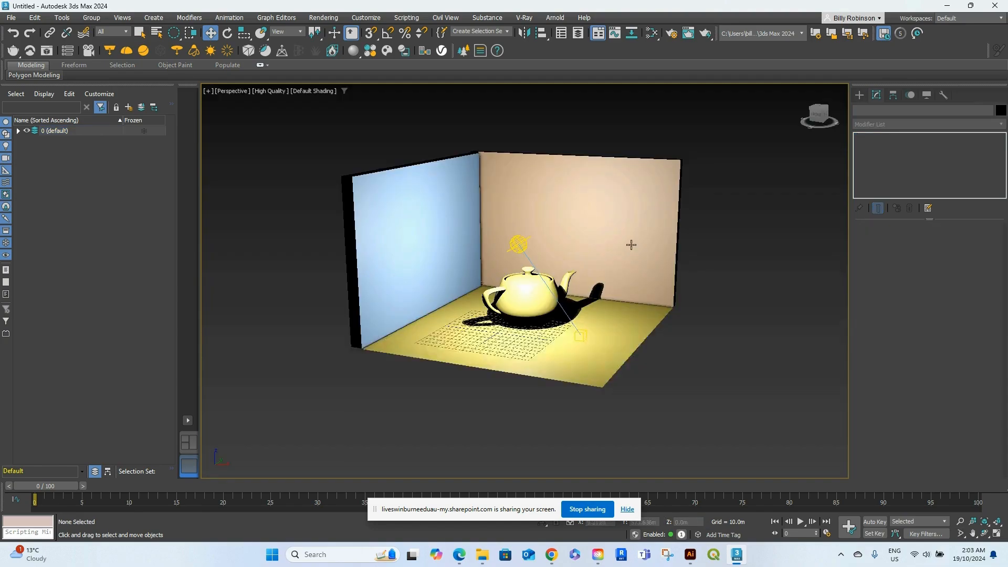
left_click(520, 243)
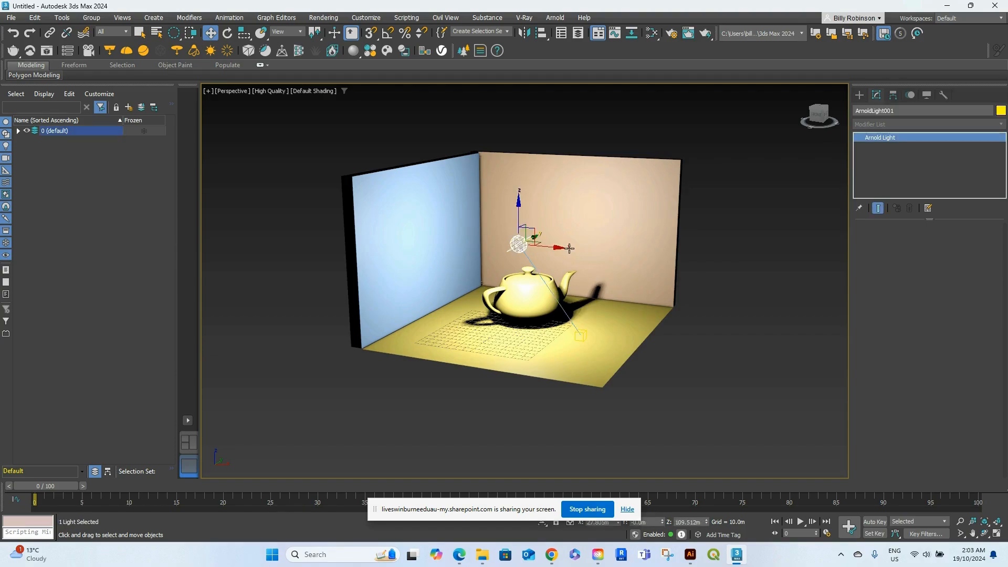
left_click_drag(561, 248, 591, 265)
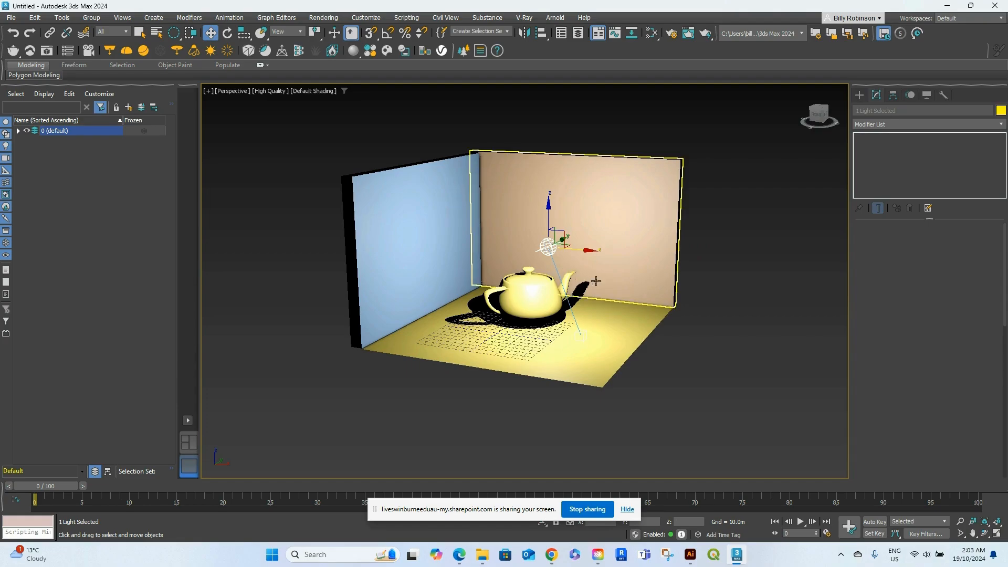
left_click_drag(573, 250, 585, 303)
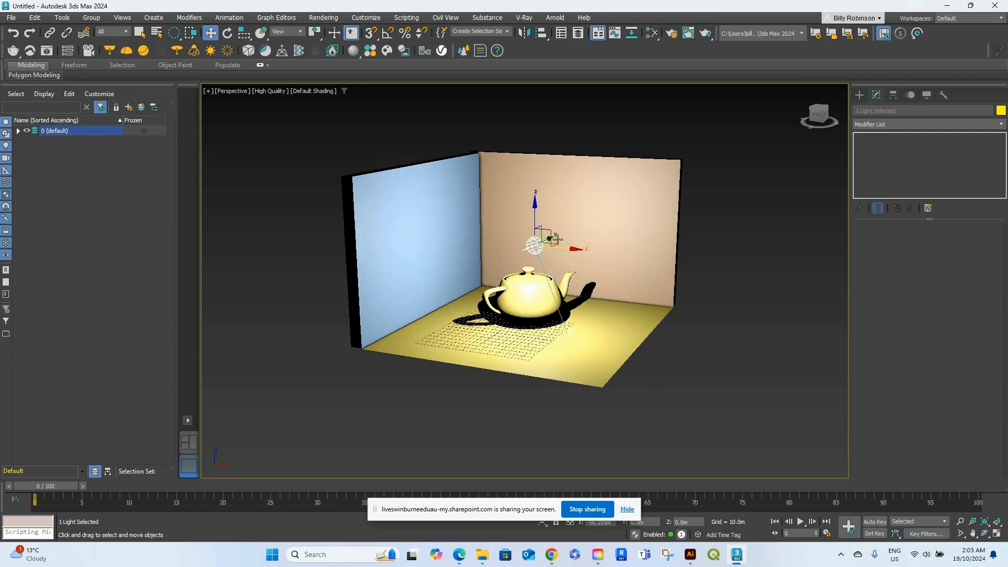
left_click_drag(549, 239, 492, 262)
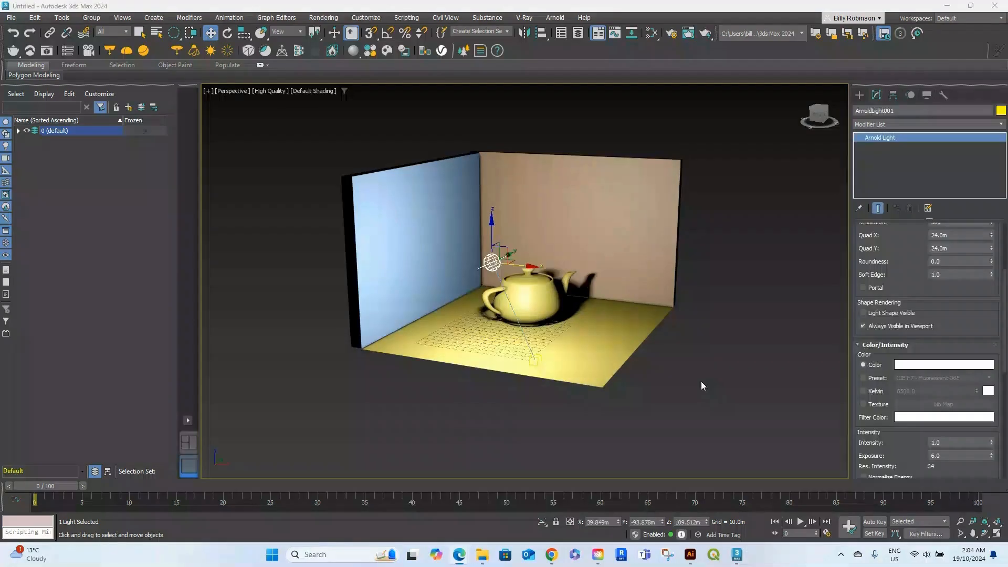
Step: Pick a strongly saturated magenta as the Arnold light's color, trying a blue hue along the way
left_click(934, 367)
left_click_drag(864, 217, 833, 217)
left_click(771, 272)
left_click(773, 256)
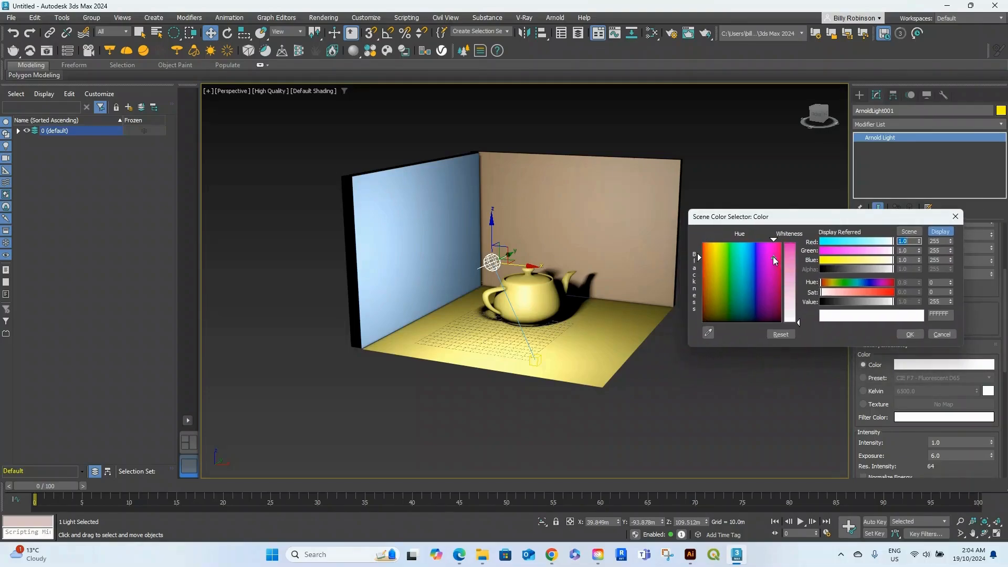
left_click_drag(793, 260, 791, 242)
mouse_move(771, 252)
left_mouse_down()
mouse_move(758, 265)
mouse_move(703, 269)
mouse_move(741, 267)
left_mouse_up()
left_click_drag(742, 267, 771, 266)
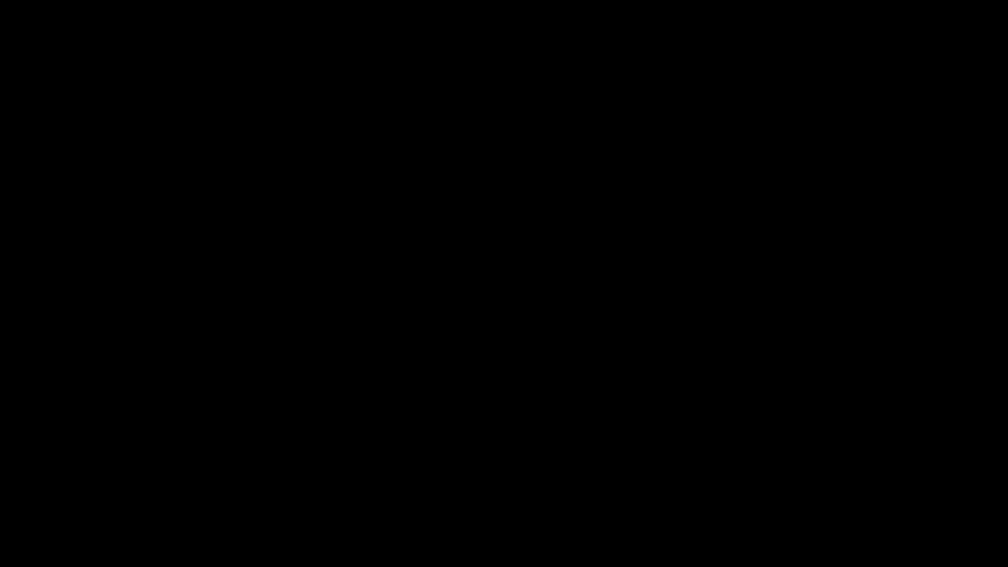